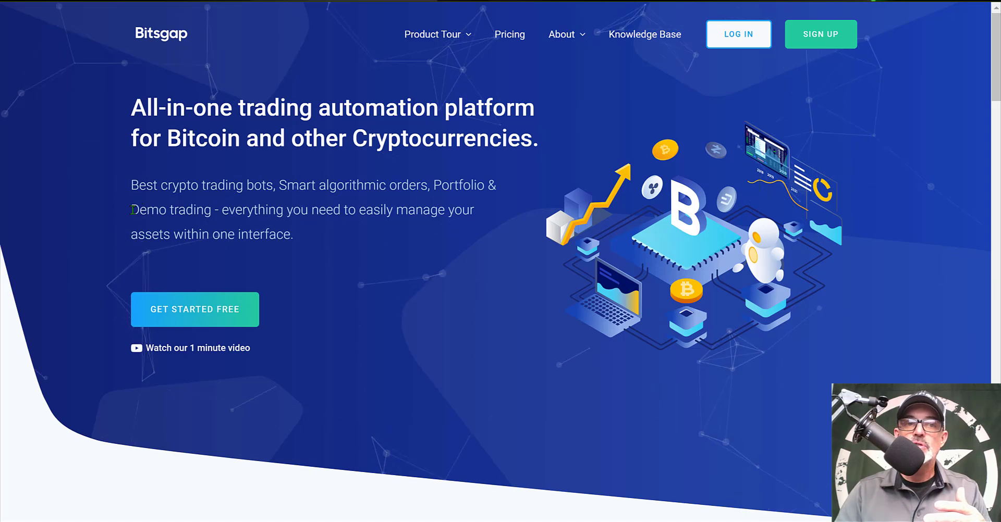
left_click_drag(131, 209, 214, 209)
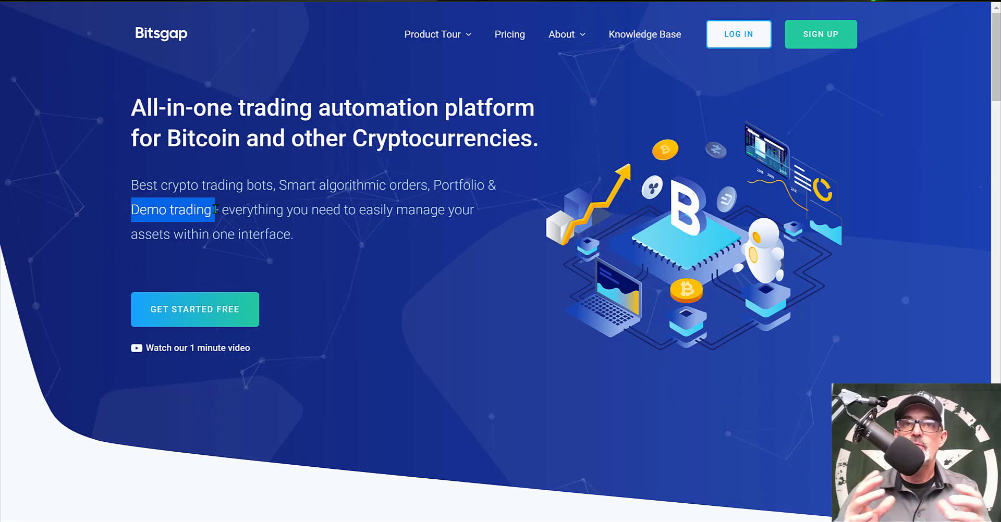
left_click(339, 252)
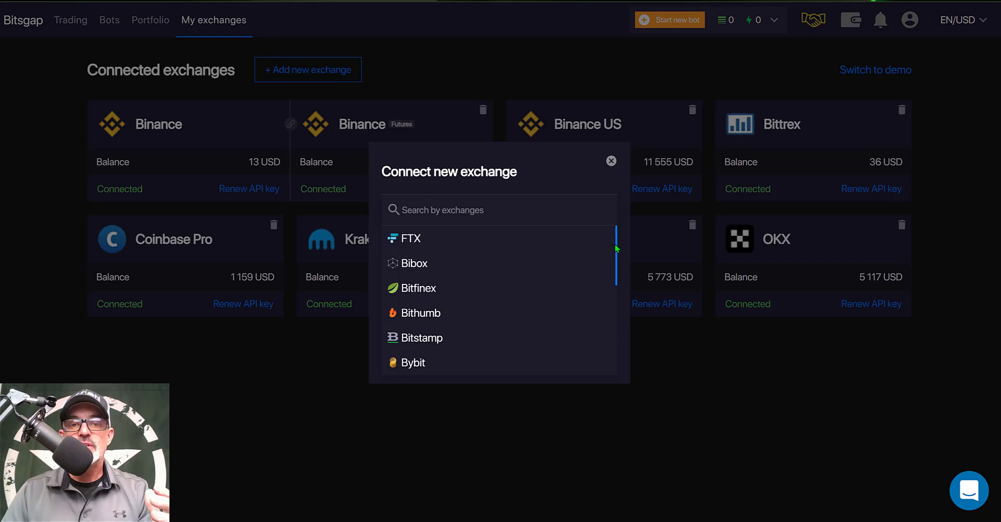
left_click_drag(616, 241, 604, 287)
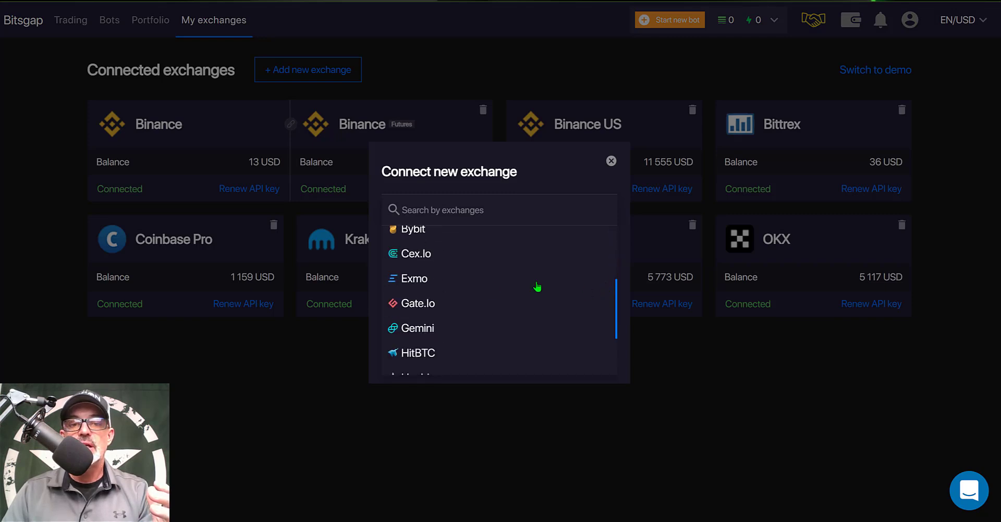
left_click(437, 306)
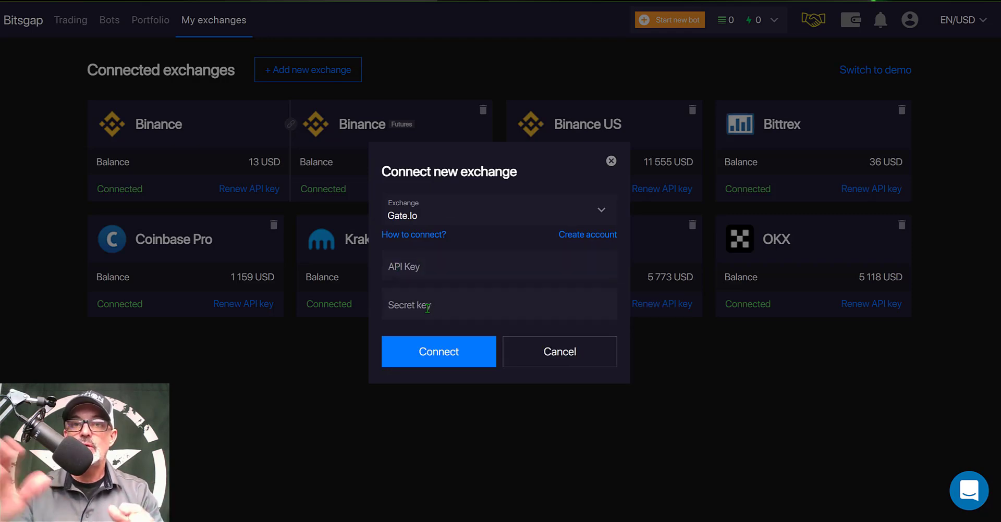
left_click(611, 161)
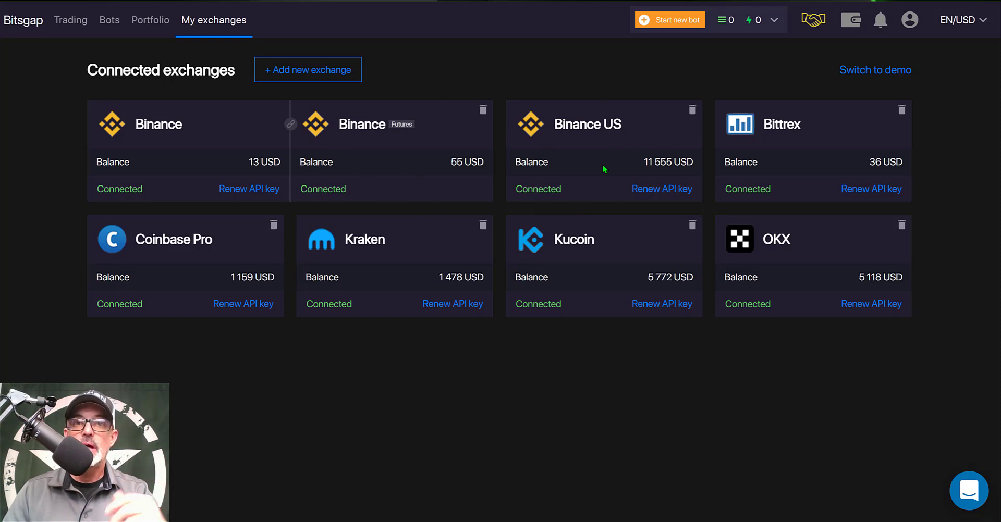
Start a new-version Grid bot with the Buy the dip strategy and accept the beta test notice
left_click(666, 21)
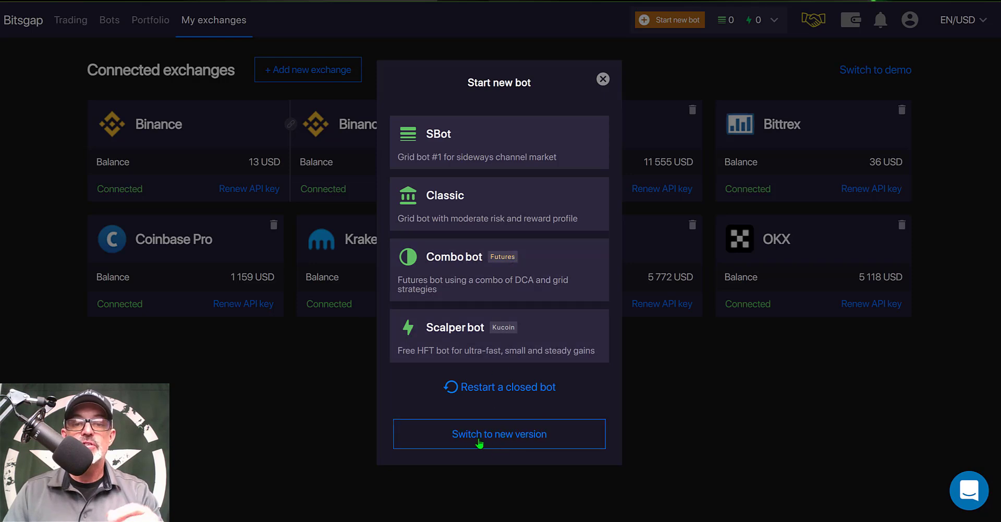
left_click(518, 437)
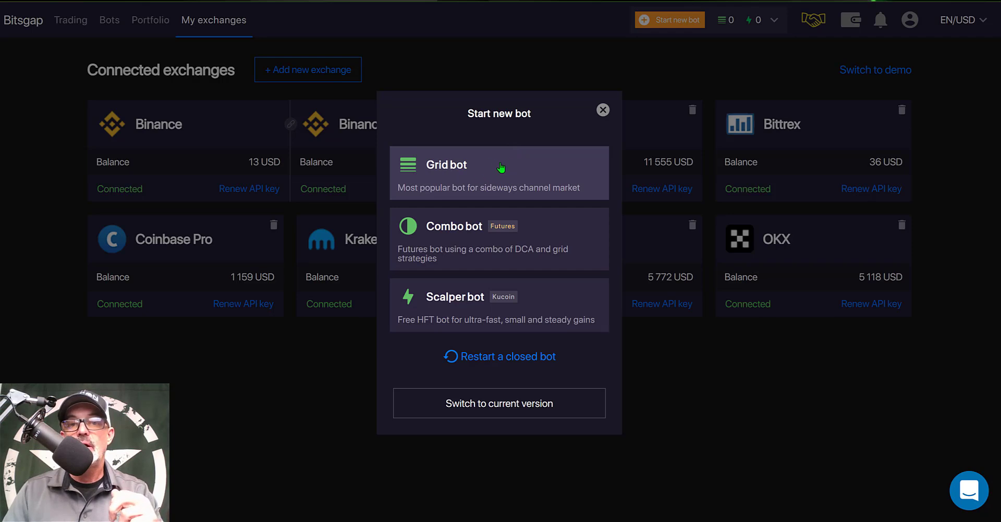
left_click(532, 170)
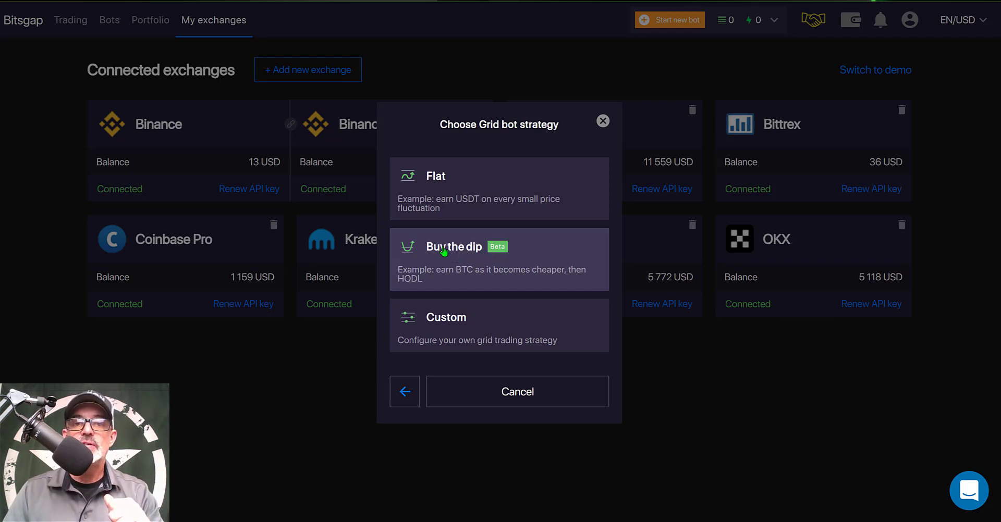
left_click(493, 259)
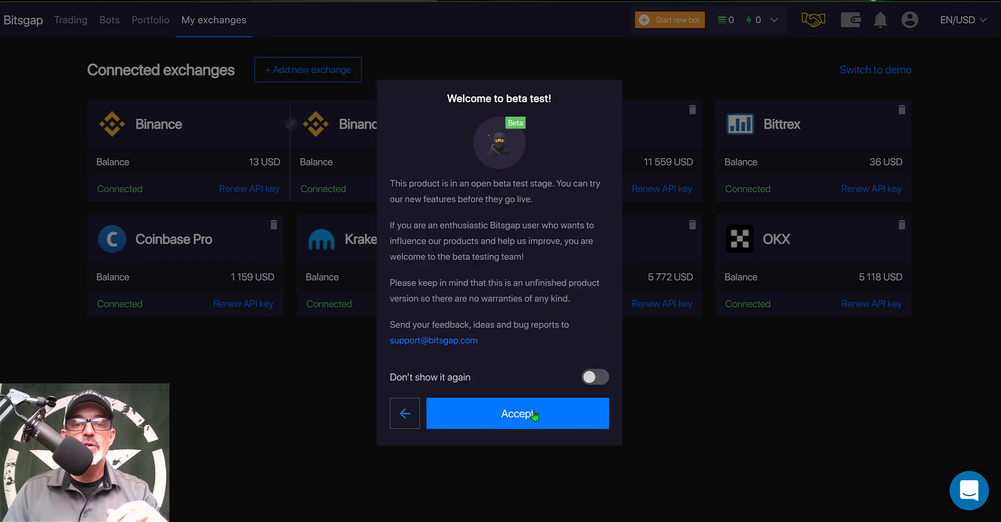
left_click(513, 416)
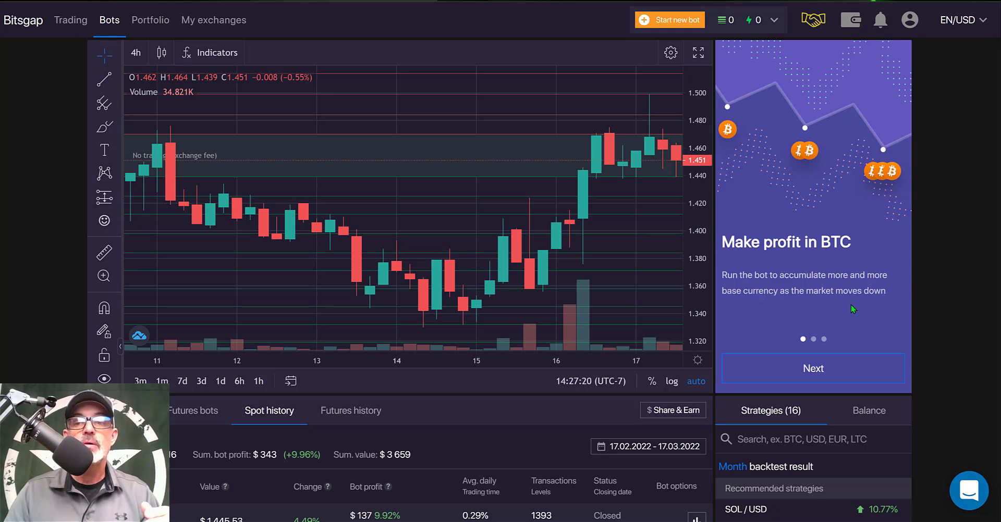
Go through the Buy the dip introduction and proceed to the bot's creation settings
left_click(816, 369)
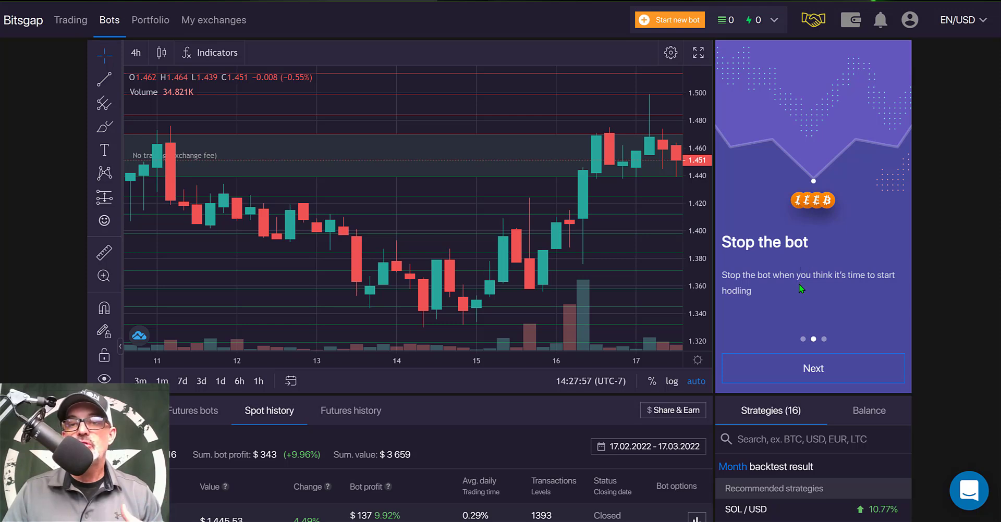
left_click(816, 368)
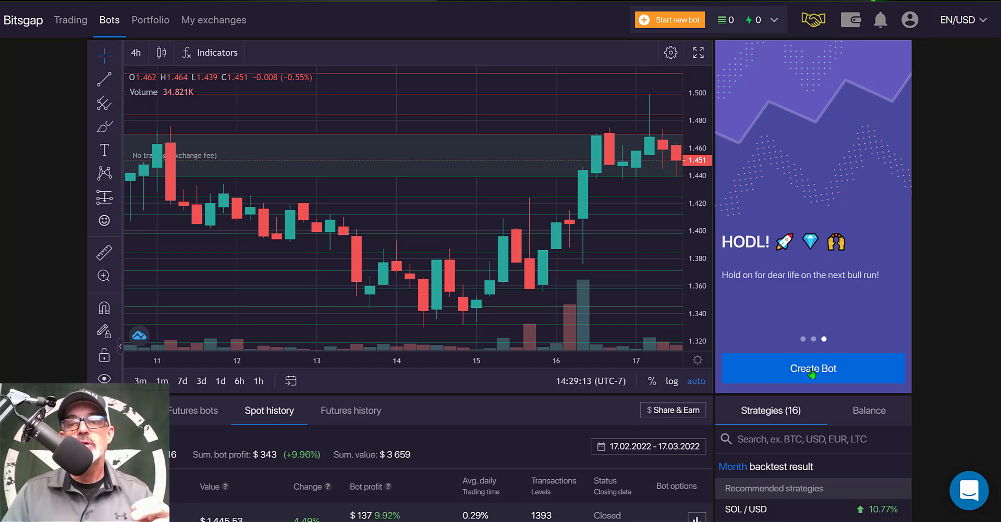
left_click(812, 370)
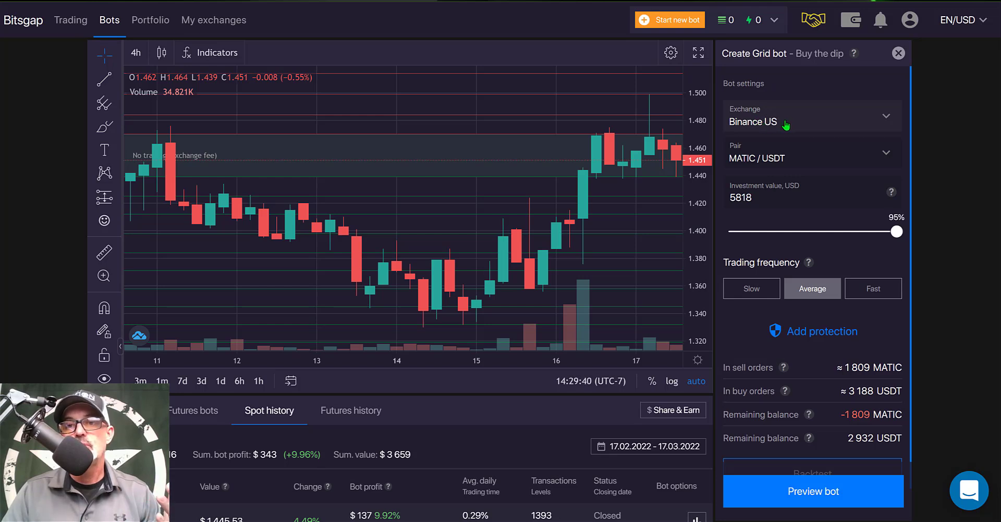
Search the trading pairs for BTC and set the bot's pair to BTC / USDT
left_click(776, 155)
type("B")
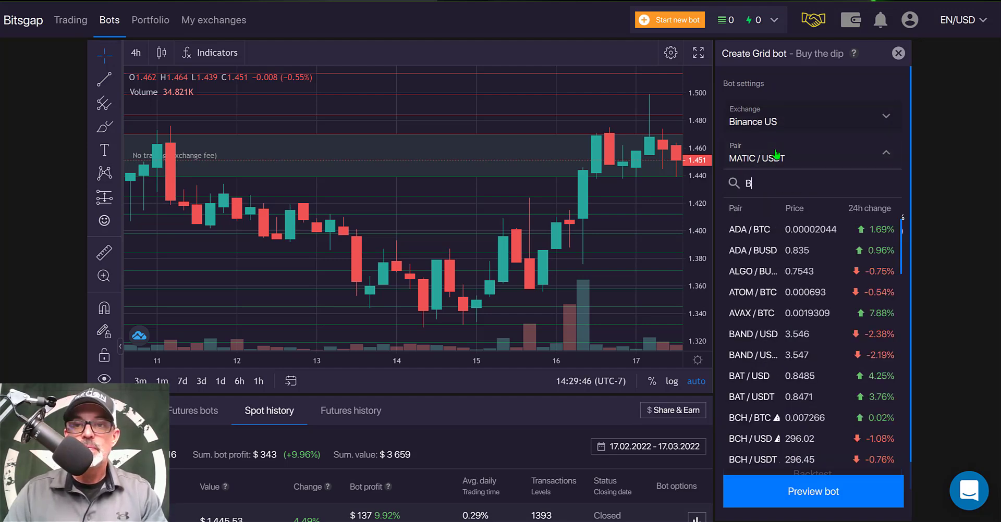
type("TC")
left_click(762, 400)
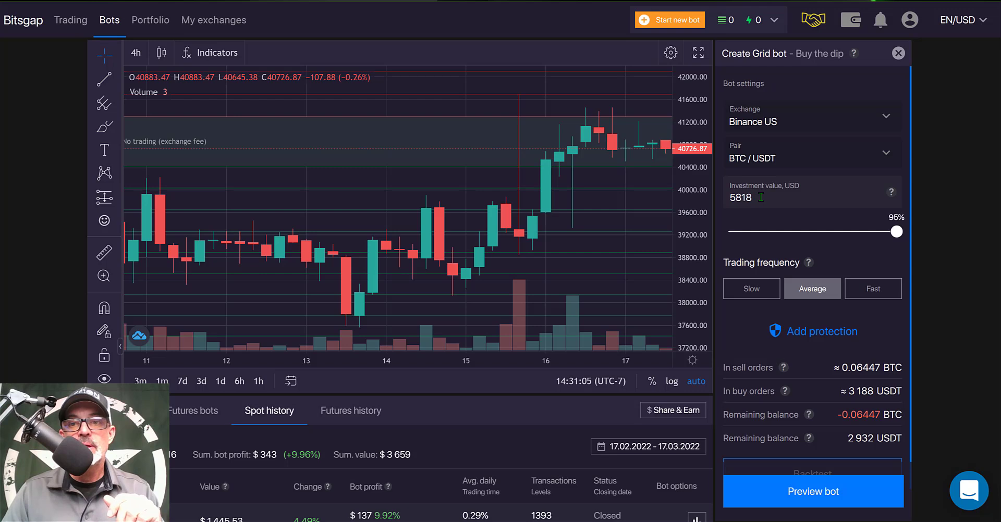
Set the bot's investment value to 625 USD
left_click_drag(760, 197, 726, 195)
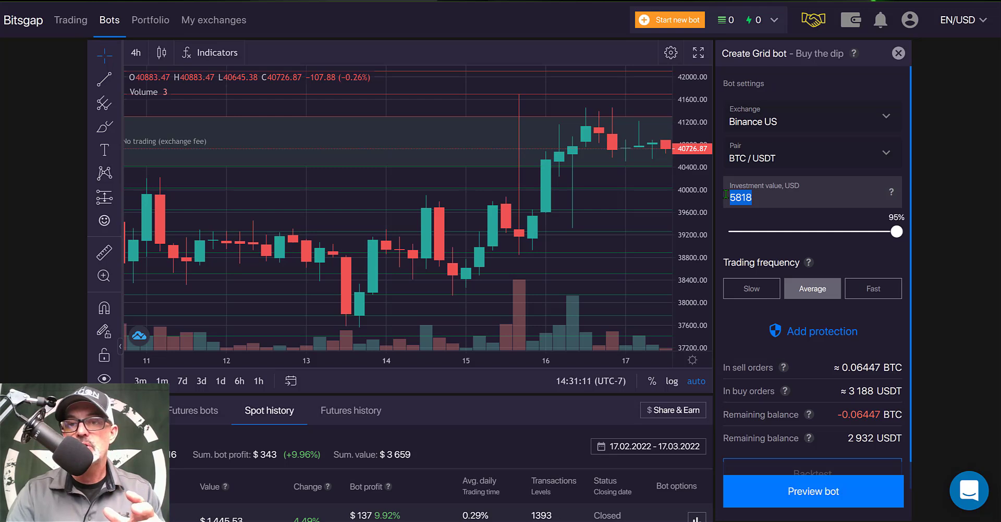
key("BackSpace")
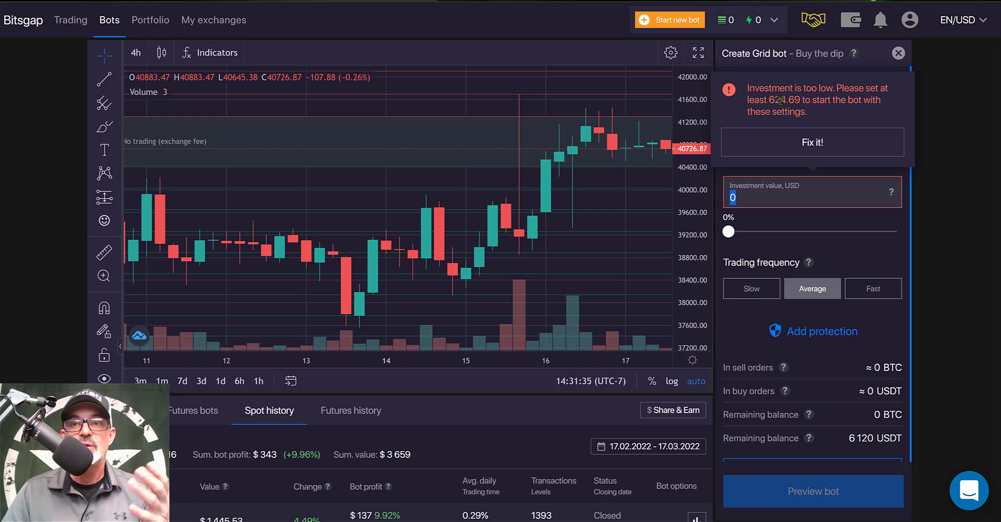
key("BackSpace")
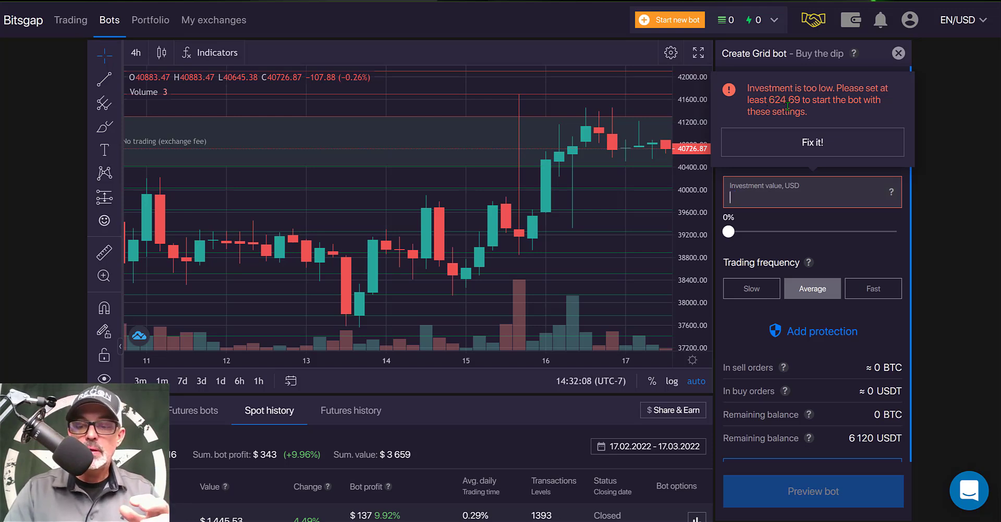
type("625")
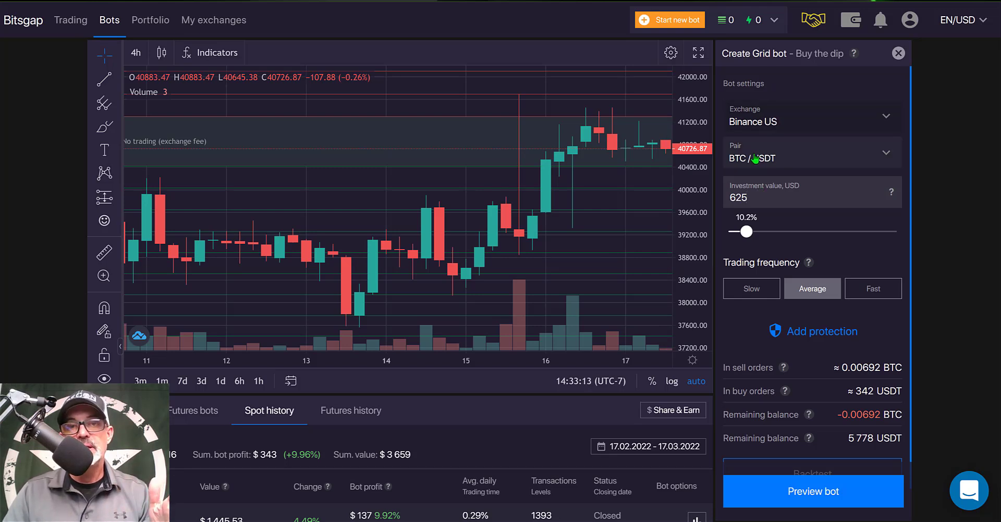
left_click(732, 178)
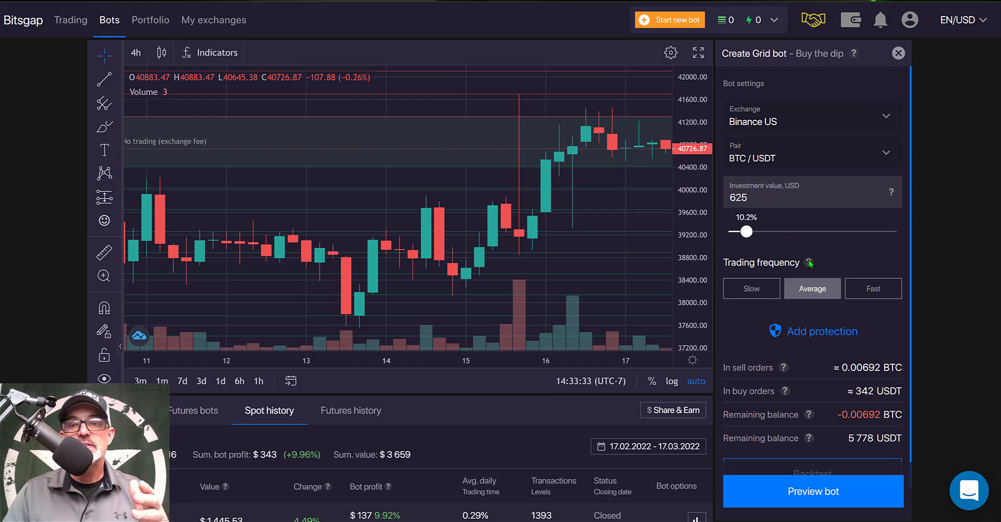
Compare the grid levels of the Average and Fast trading frequencies on the chart, and return the frequency to Slow
mouse_move(810, 264)
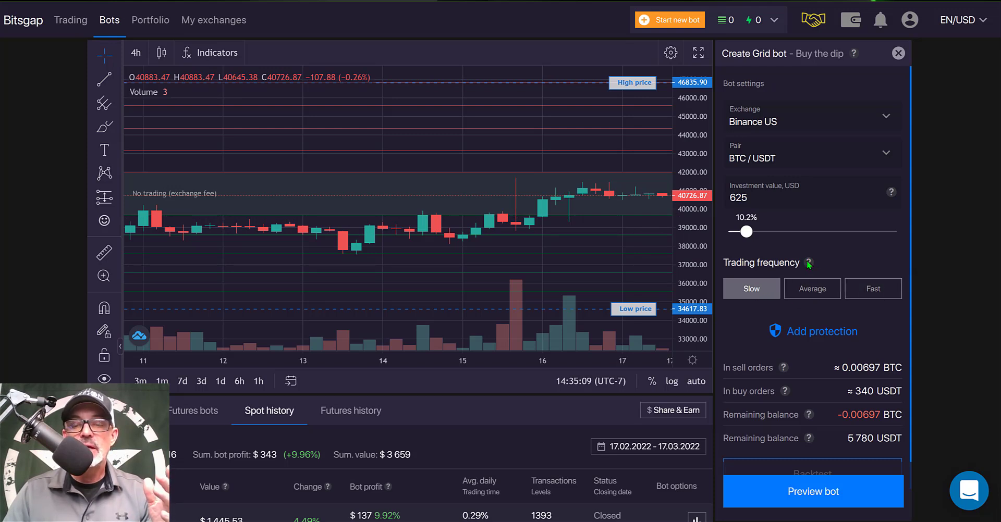
mouse_move(807, 263)
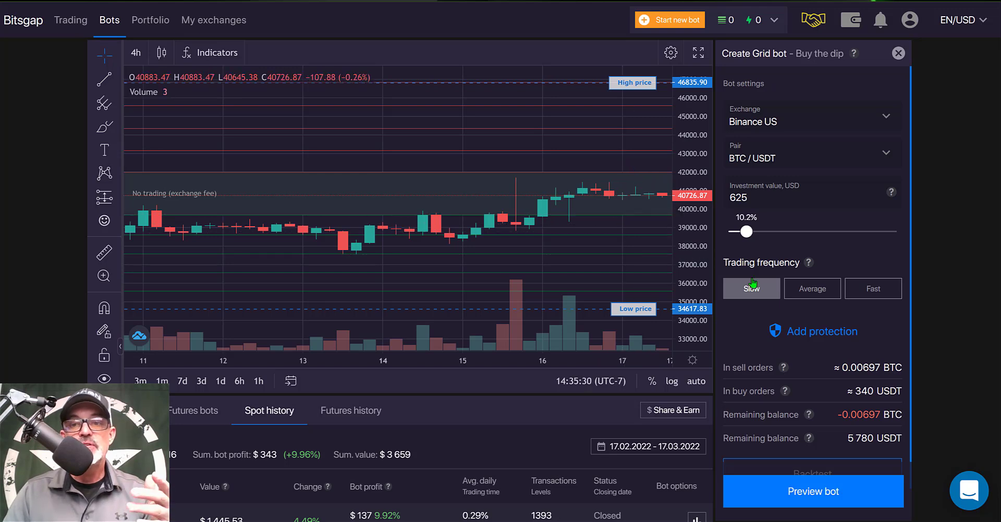
left_click(809, 293)
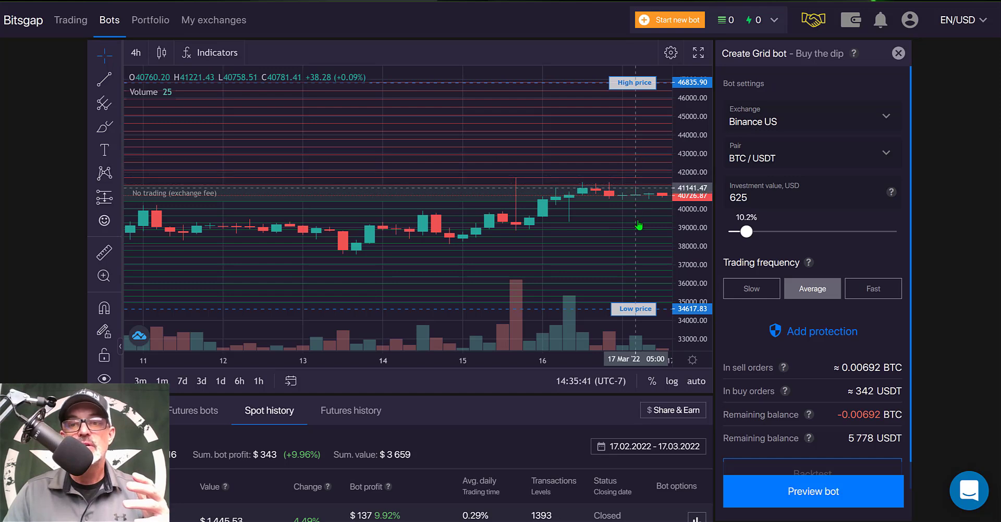
left_click(870, 293)
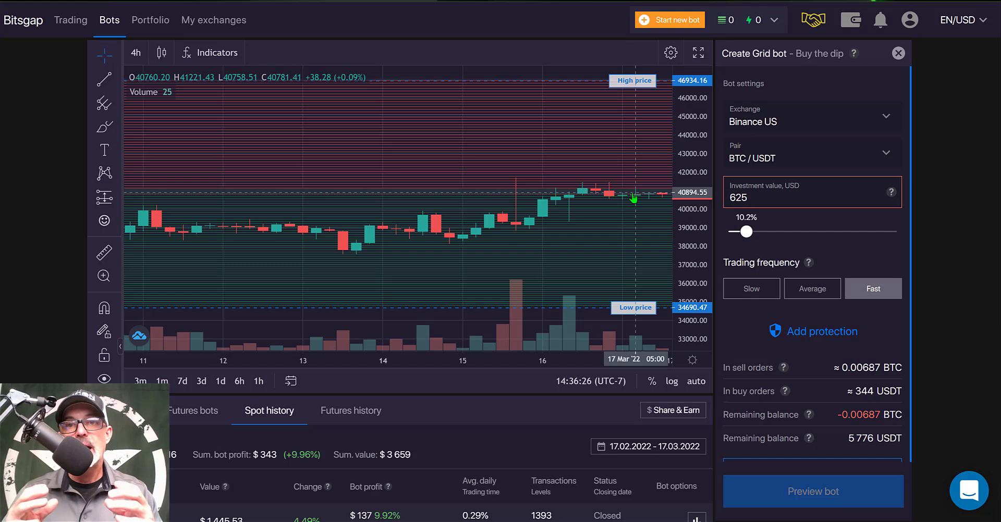
mouse_move(809, 262)
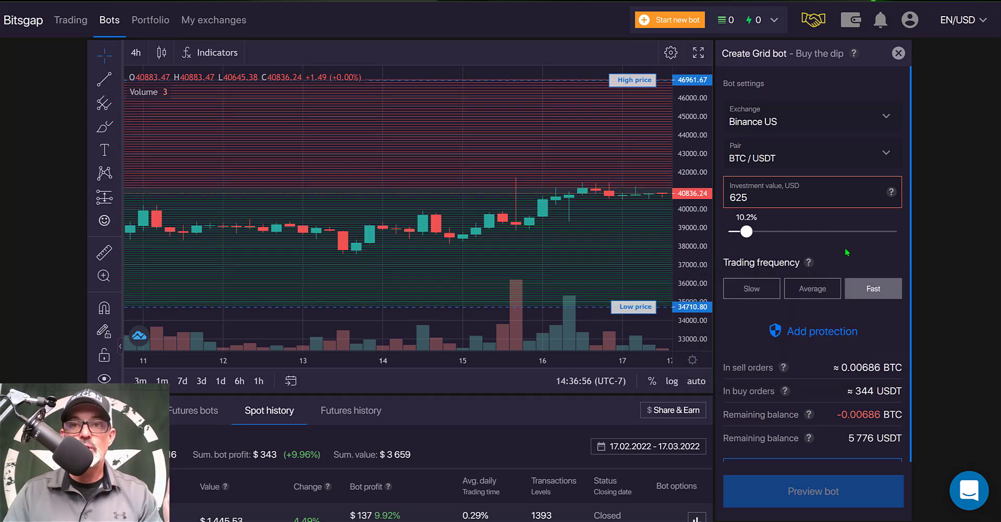
left_click(751, 255)
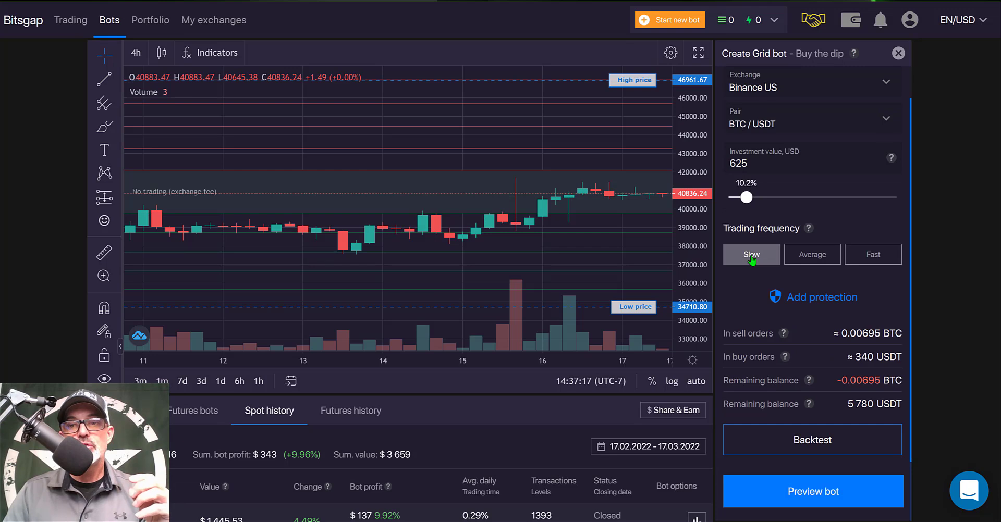
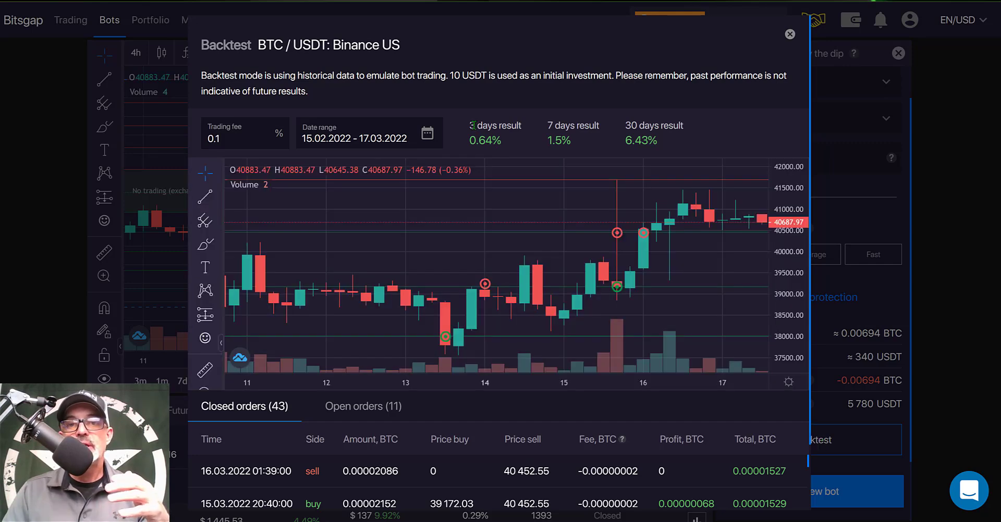
Review the backtest of the Slow frequency with the trading fee set to 0.07%, and close the backtest
left_click_drag(468, 125, 524, 125)
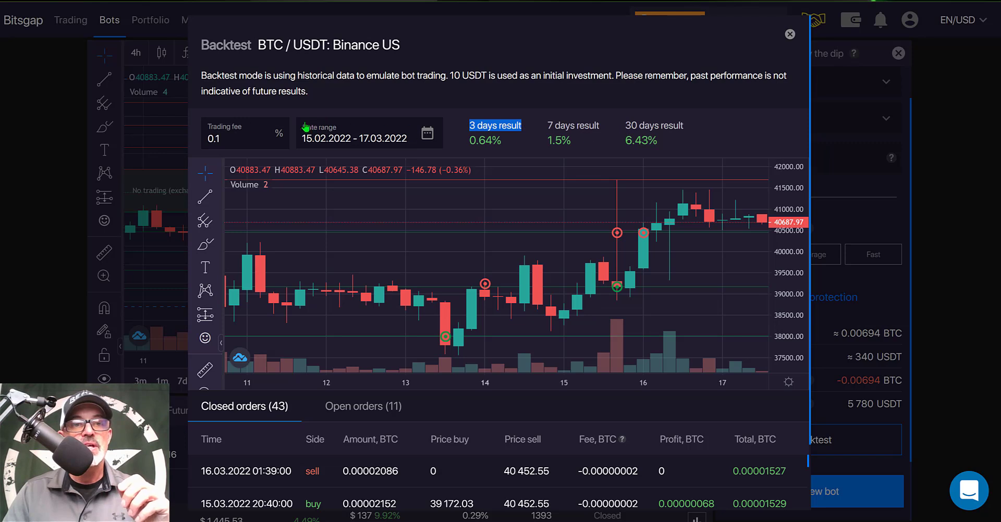
left_click(230, 136)
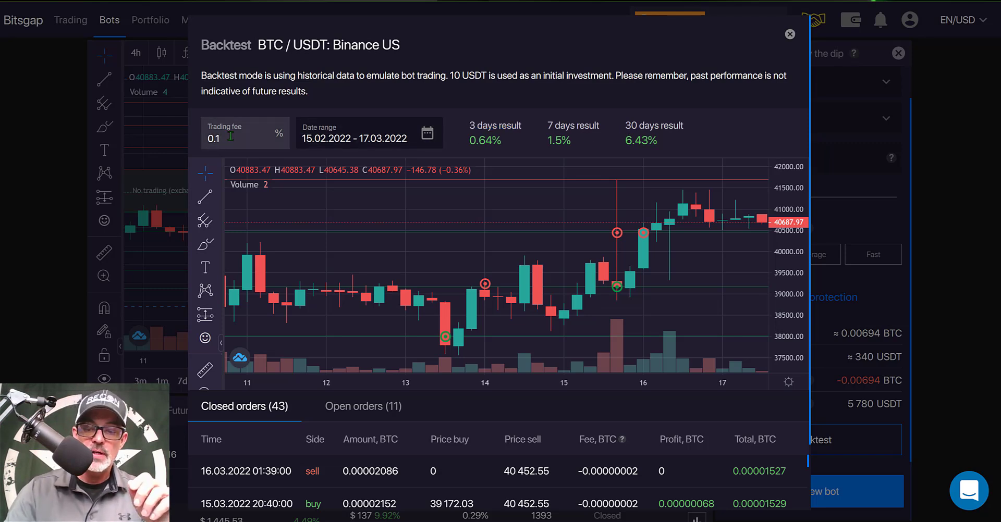
key("BackSpace")
type("07")
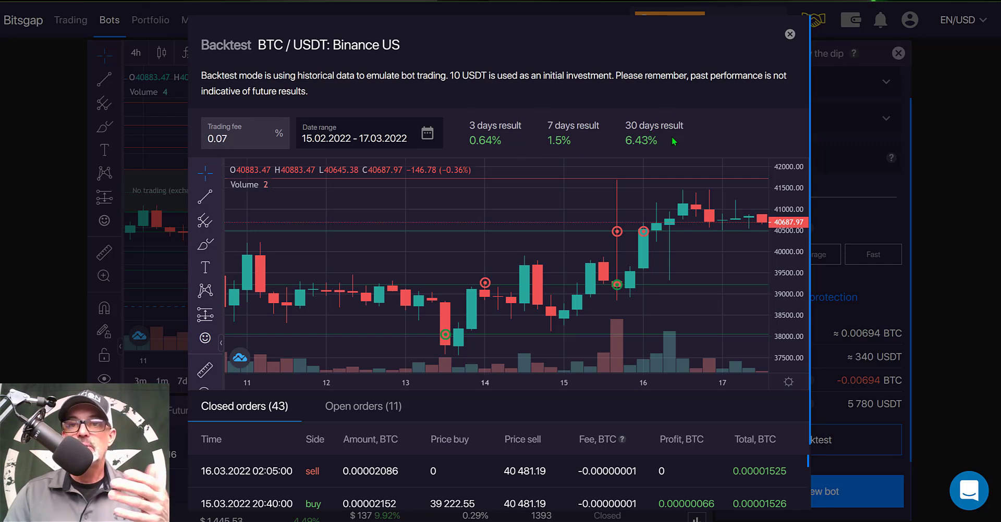
left_click(790, 34)
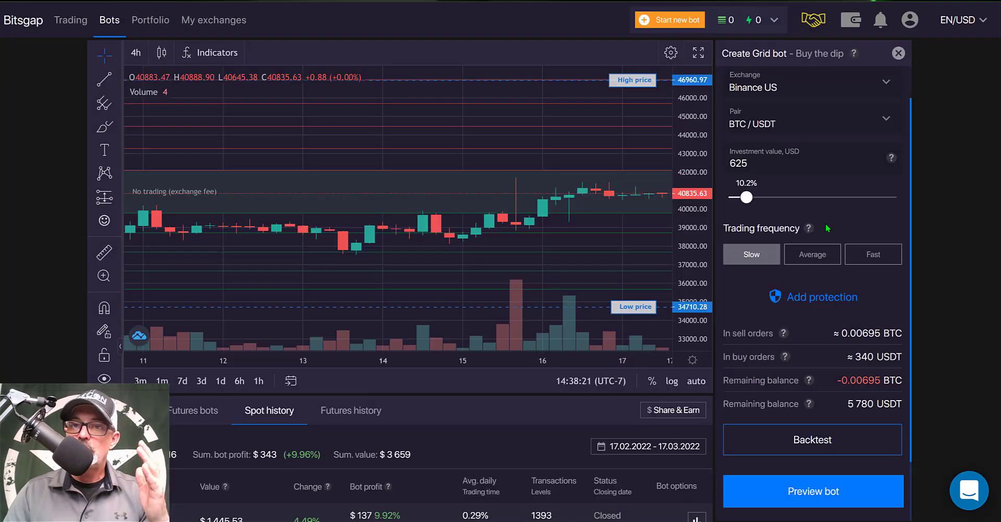
Set the trading frequency to Average, run a backtest to review its returns, and close it
left_click(817, 256)
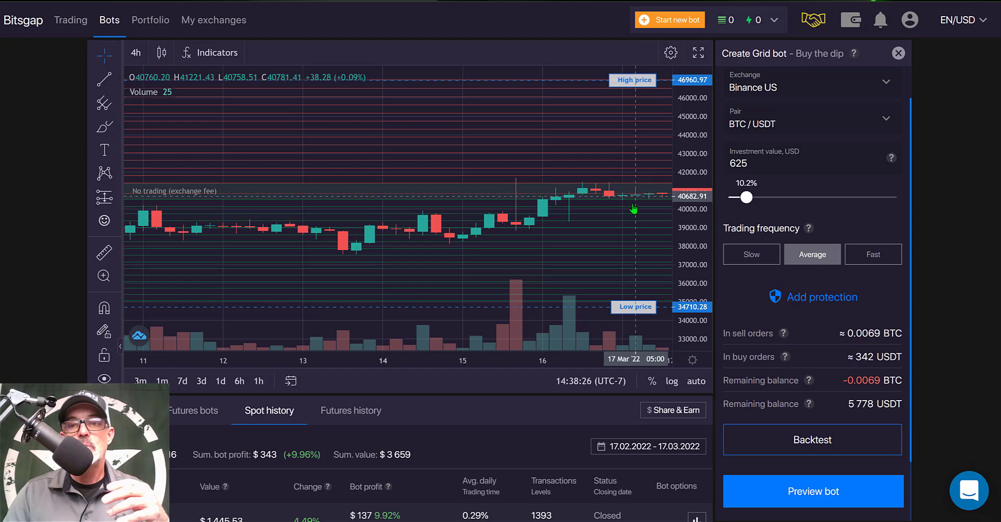
left_click(825, 439)
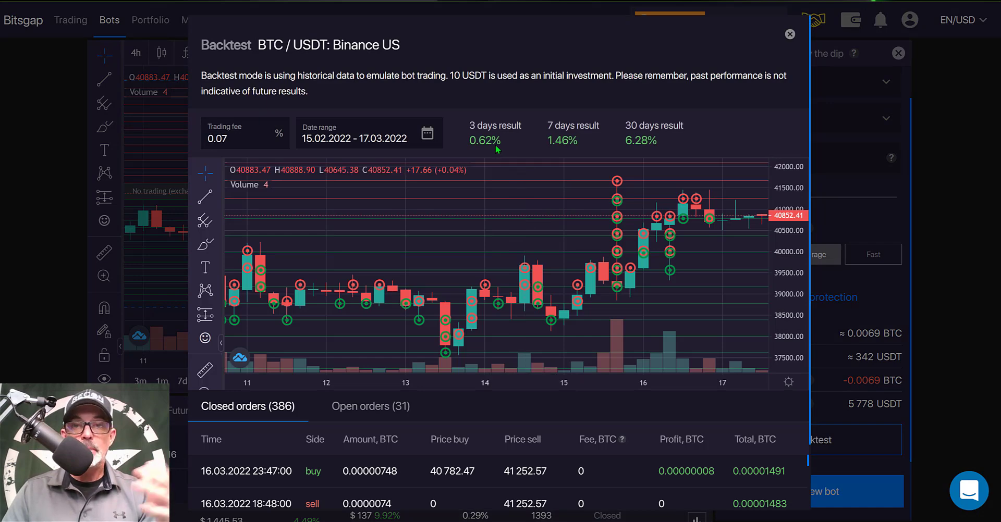
left_click(825, 181)
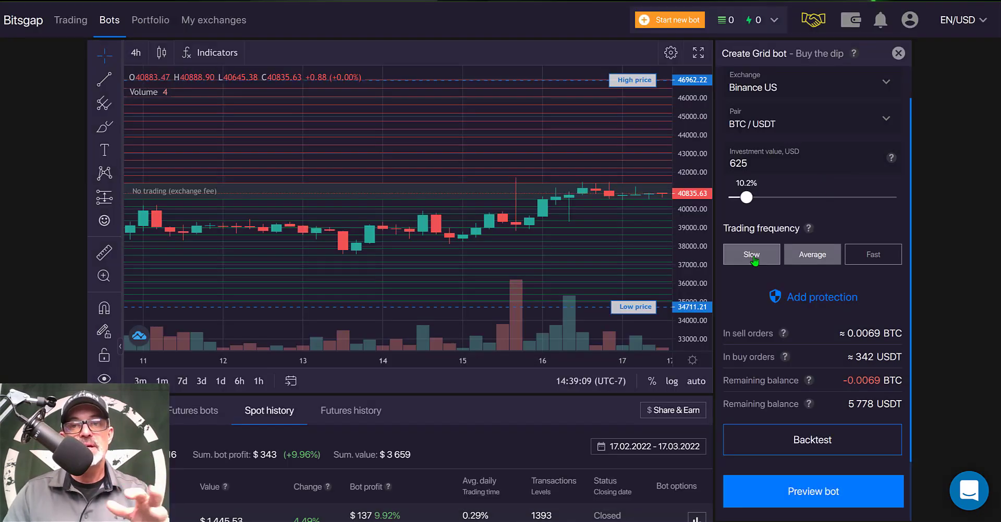
Run and close a backtest of the Fast trading frequency, and set the frequency back to Slow
left_click(879, 256)
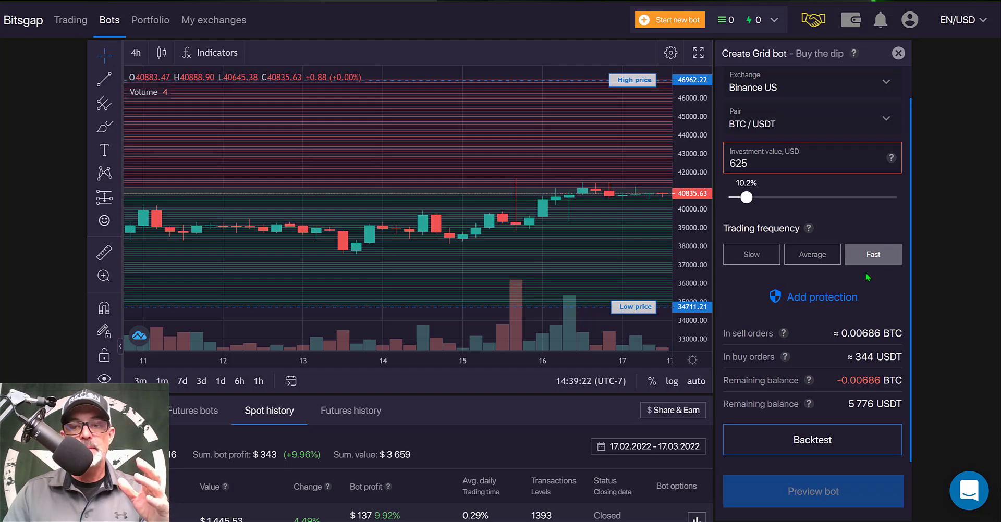
left_click(821, 440)
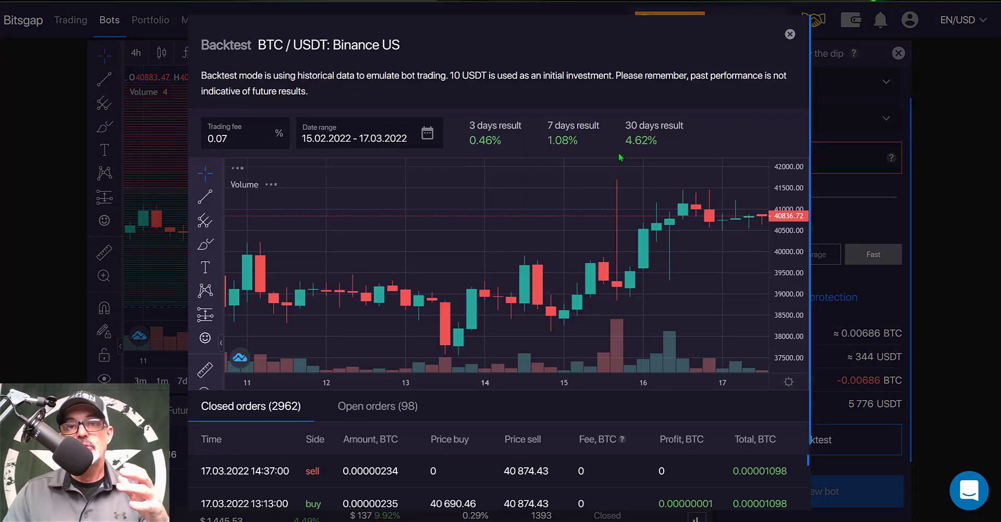
left_click(790, 34)
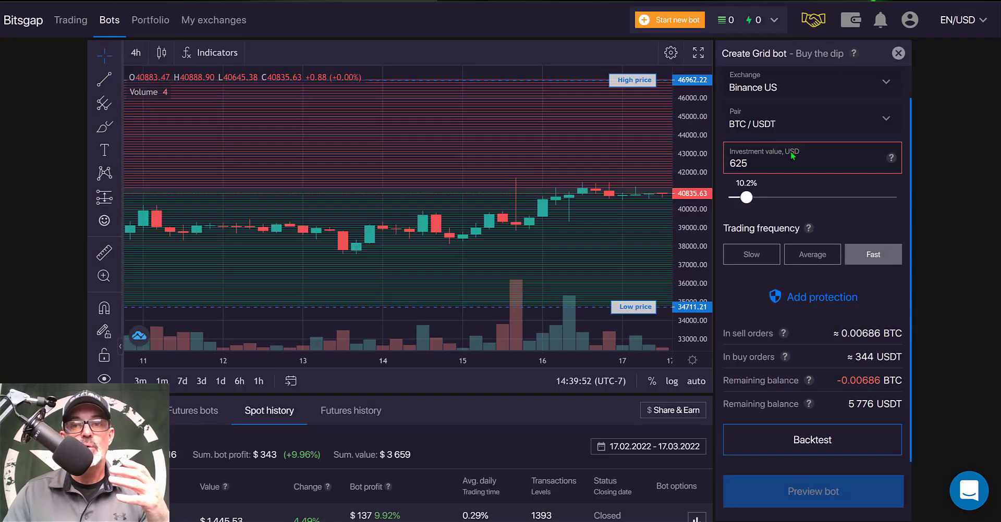
left_click(752, 254)
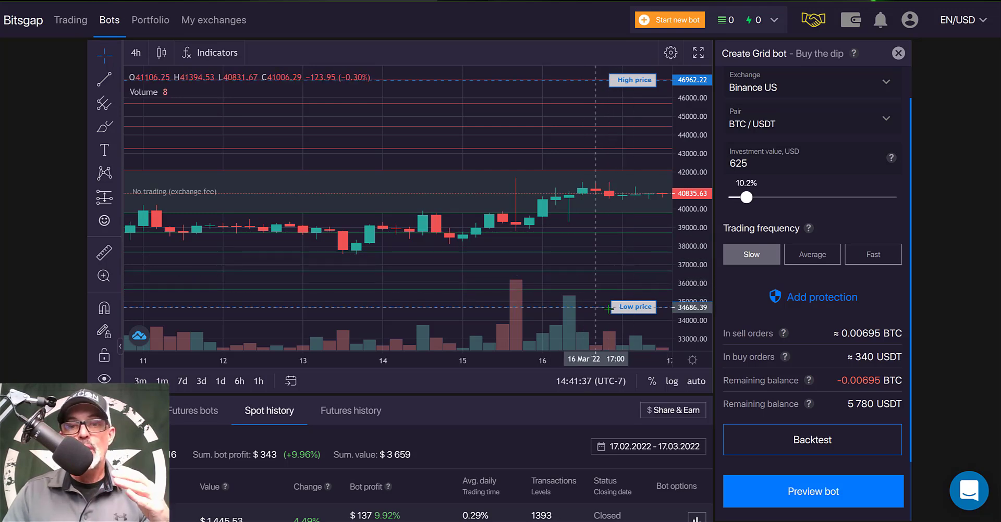
left_click_drag(646, 307, 654, 315)
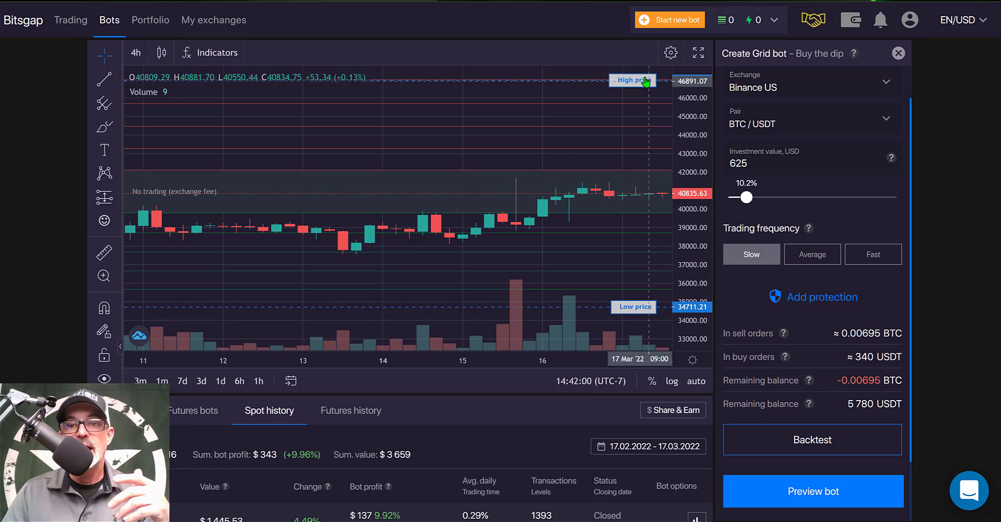
Look at the Take Profit and Stop bot protection settings, cancelling each without adding it
left_click(815, 300)
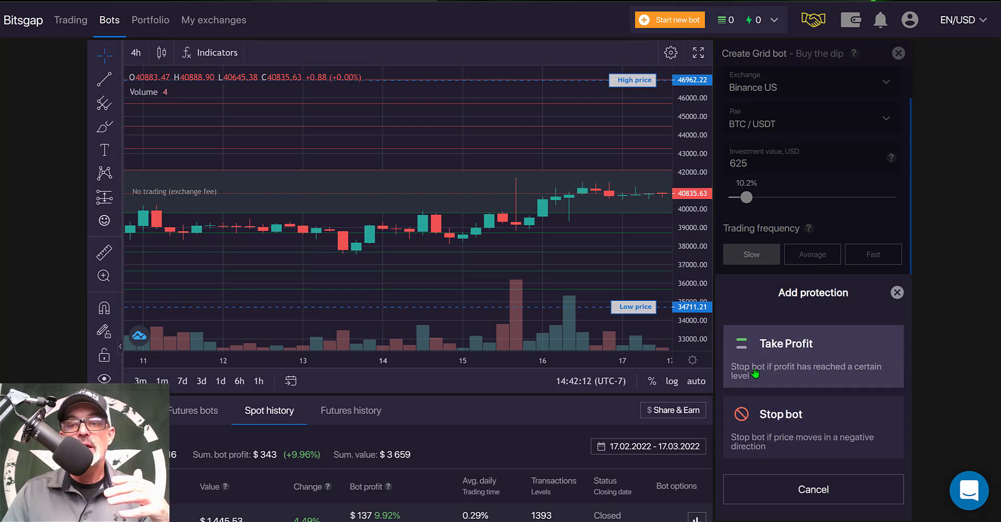
left_click(821, 366)
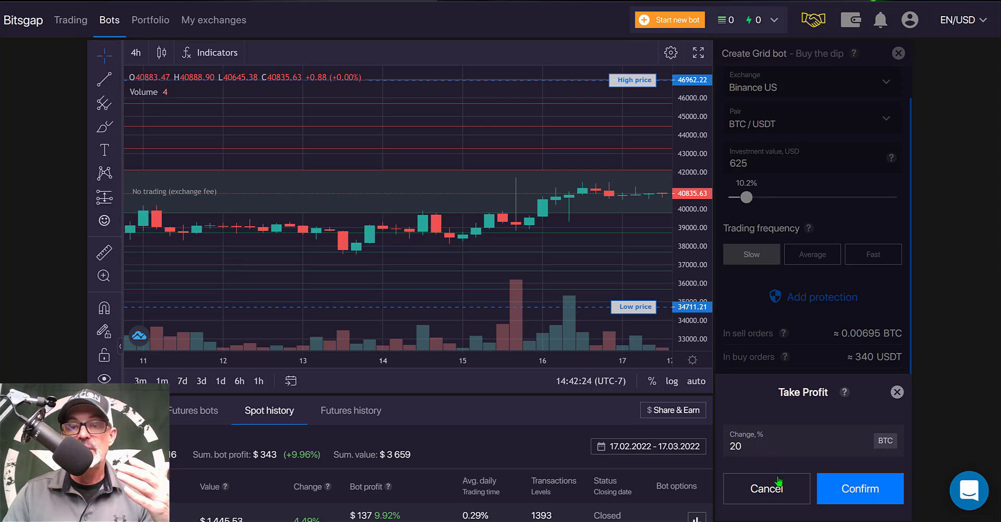
left_click(766, 489)
left_click(822, 297)
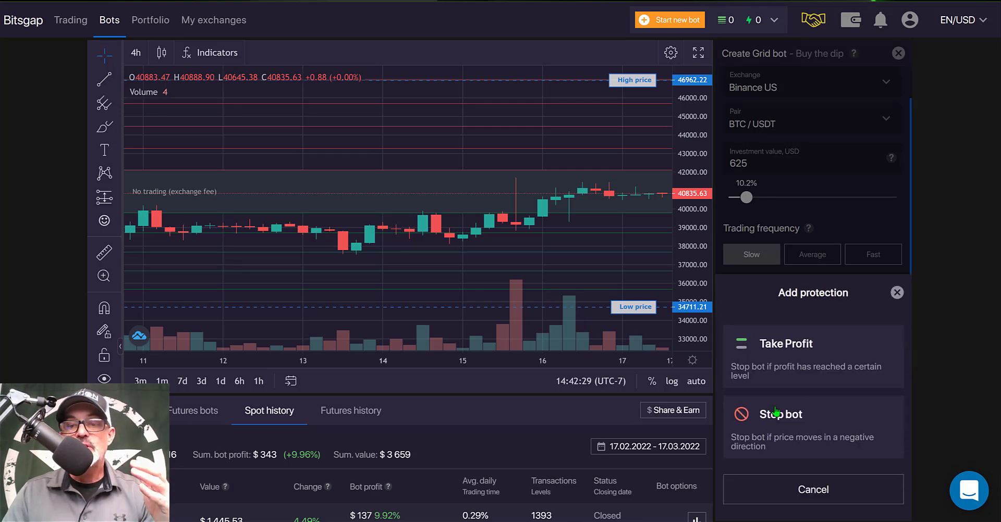
left_click(797, 430)
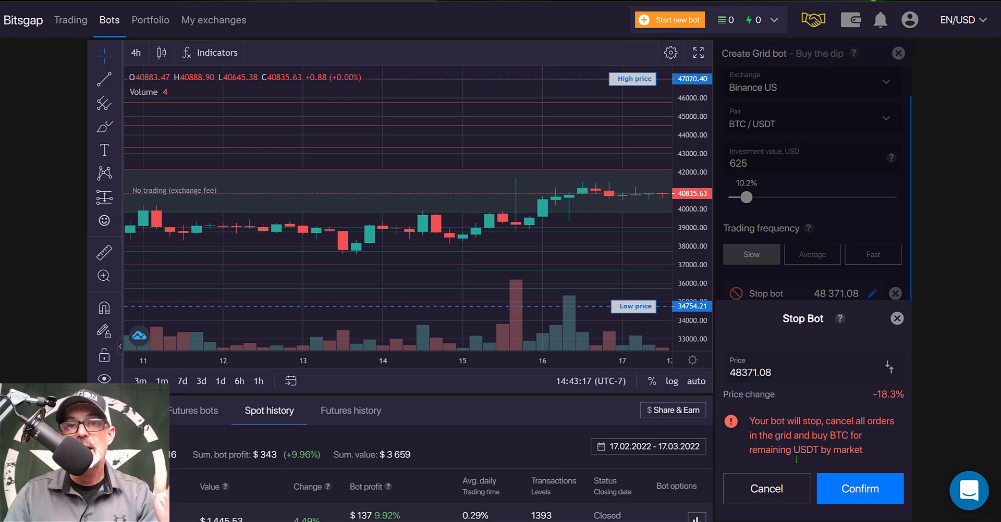
left_click(766, 489)
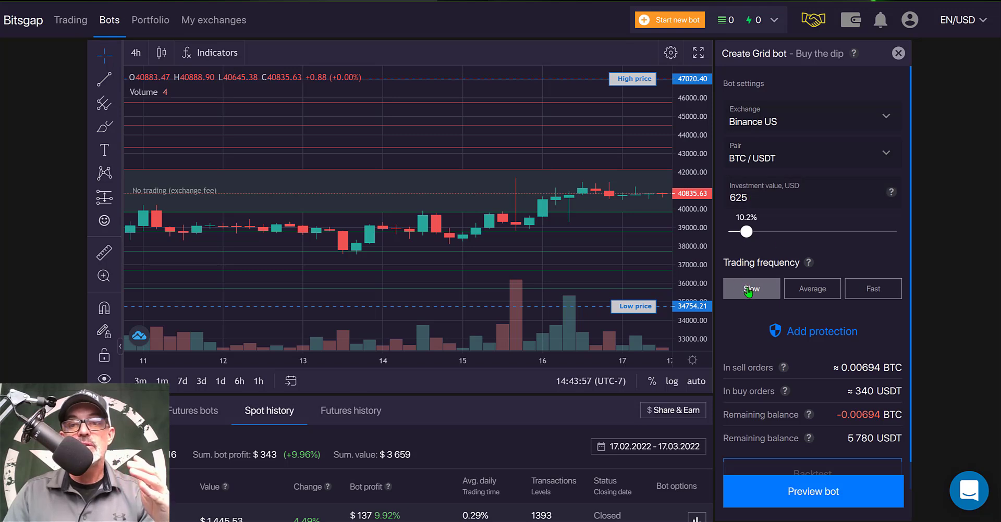
Read the help notes for the trading frequency, the sell and buy order amounts, and the remaining balance
mouse_move(808, 263)
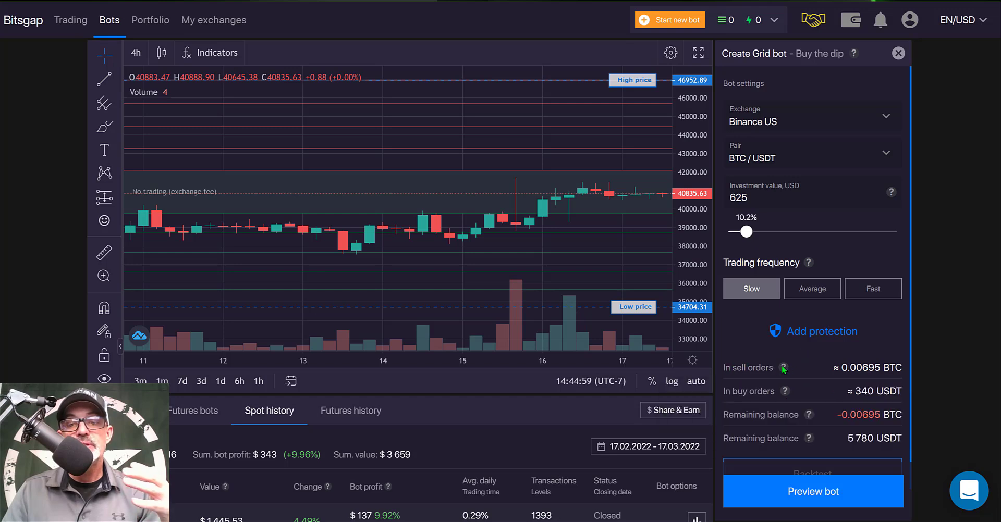
mouse_move(783, 368)
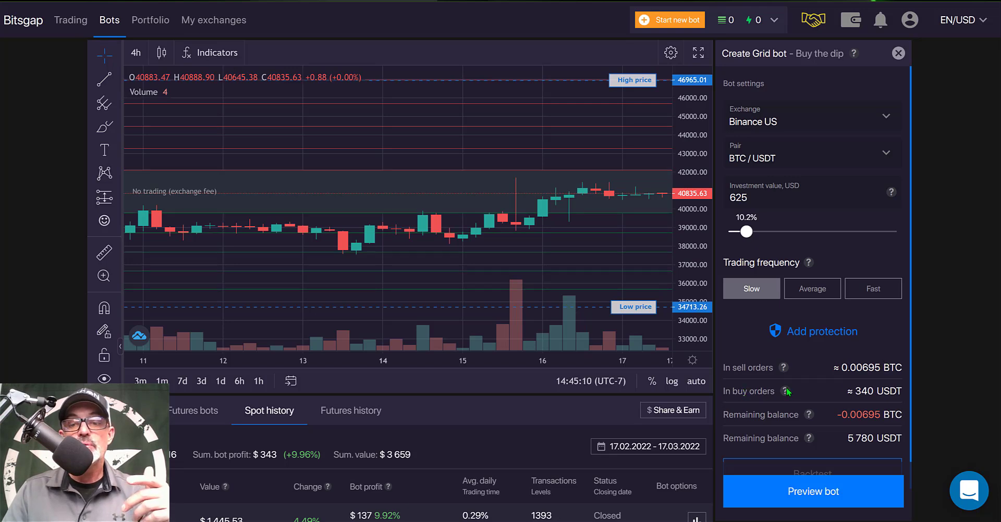
mouse_move(786, 390)
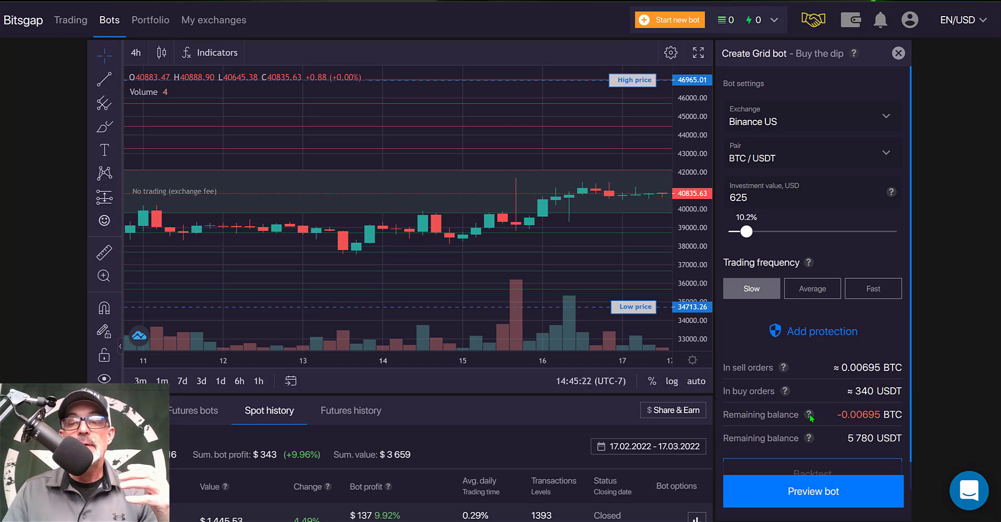
mouse_move(812, 418)
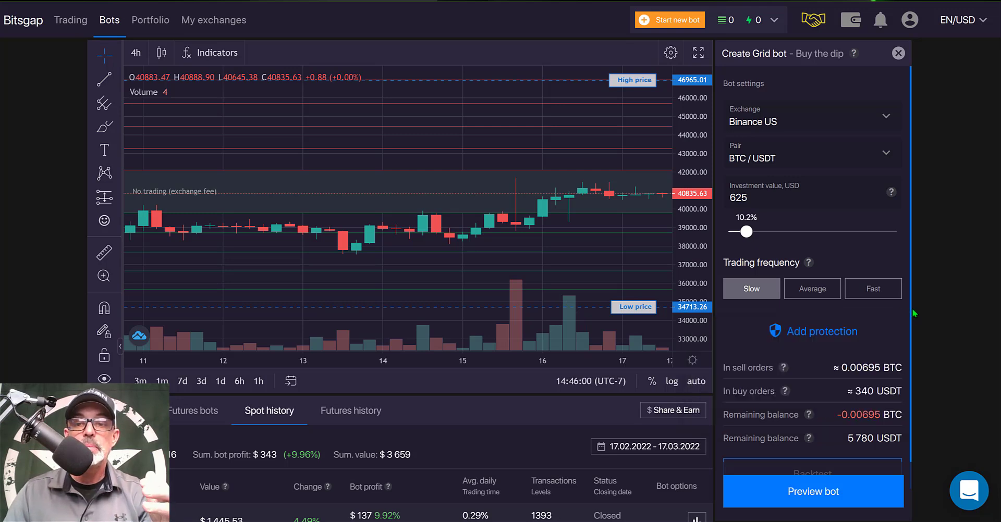
Preview the bot and check its profit currency, sell and buy order amounts, grid levels and step
left_click(813, 492)
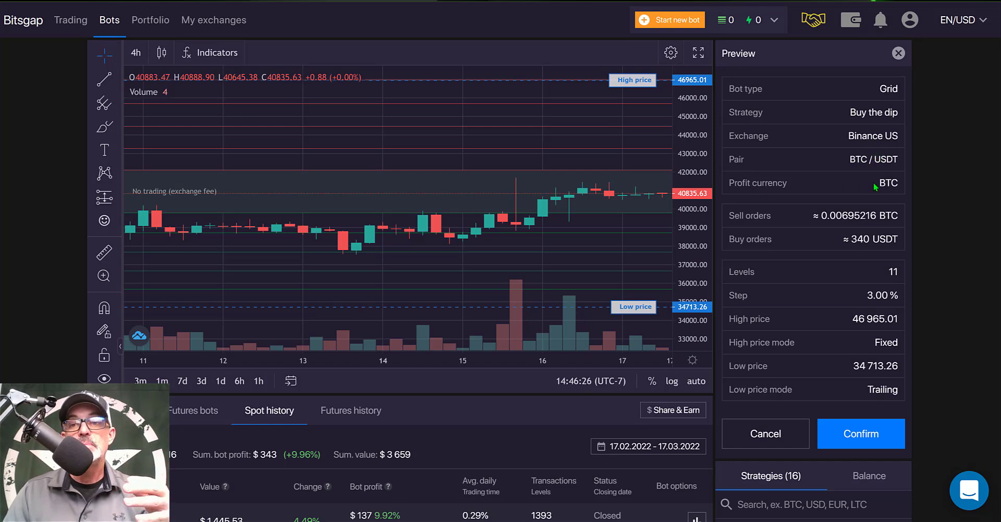
left_click_drag(881, 182, 897, 181)
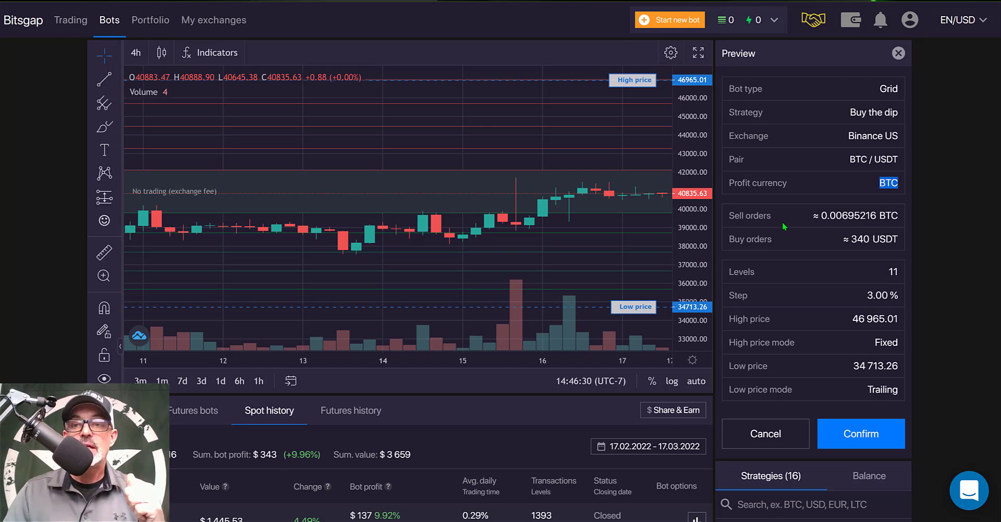
left_click_drag(812, 215, 906, 221)
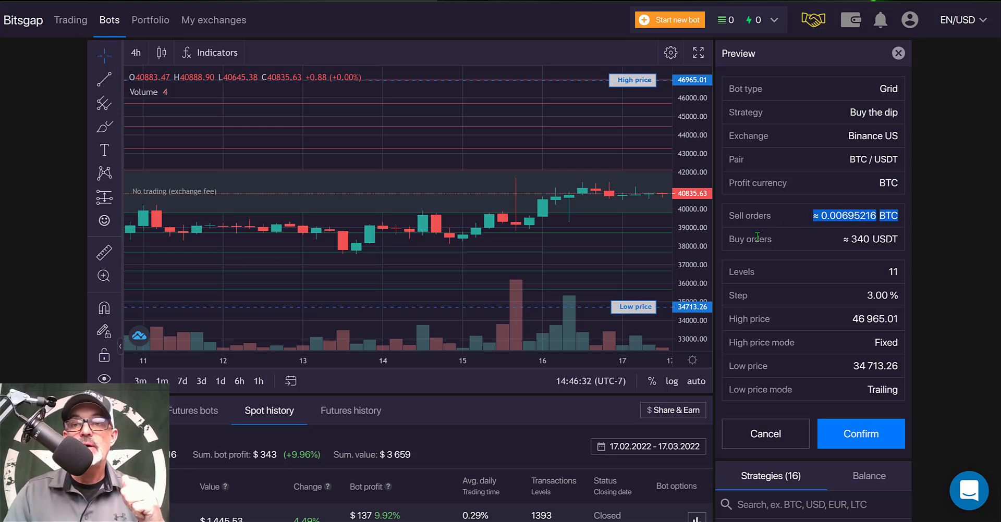
left_click_drag(760, 239, 908, 244)
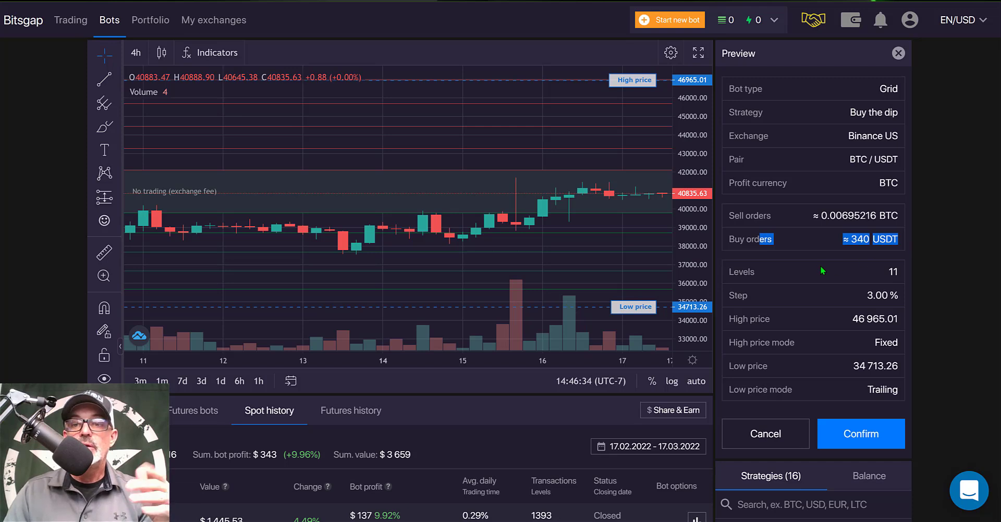
left_click(774, 276)
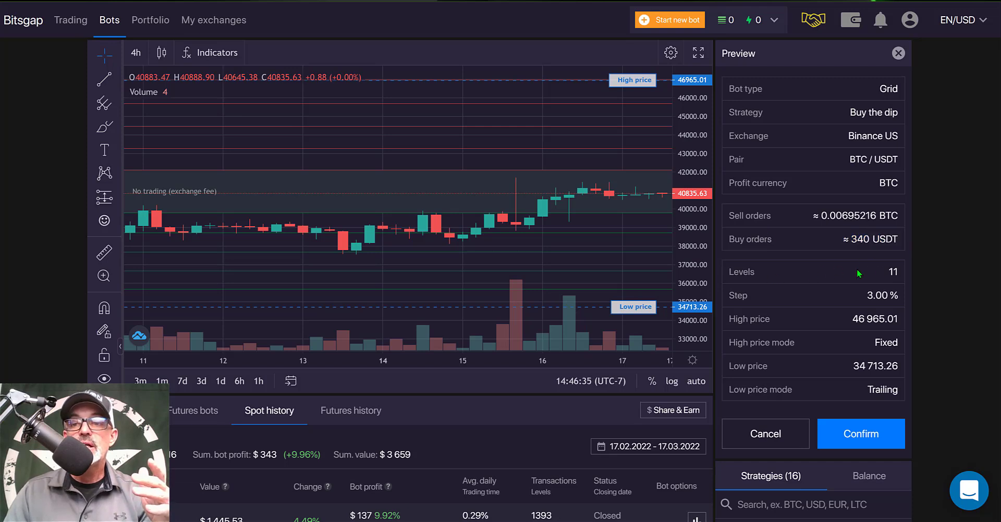
double_click(898, 267)
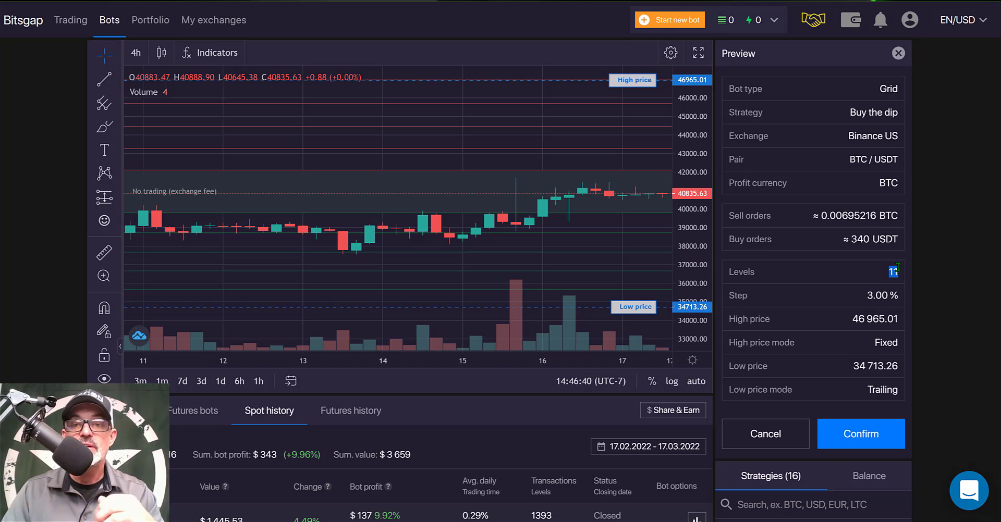
left_click(857, 298)
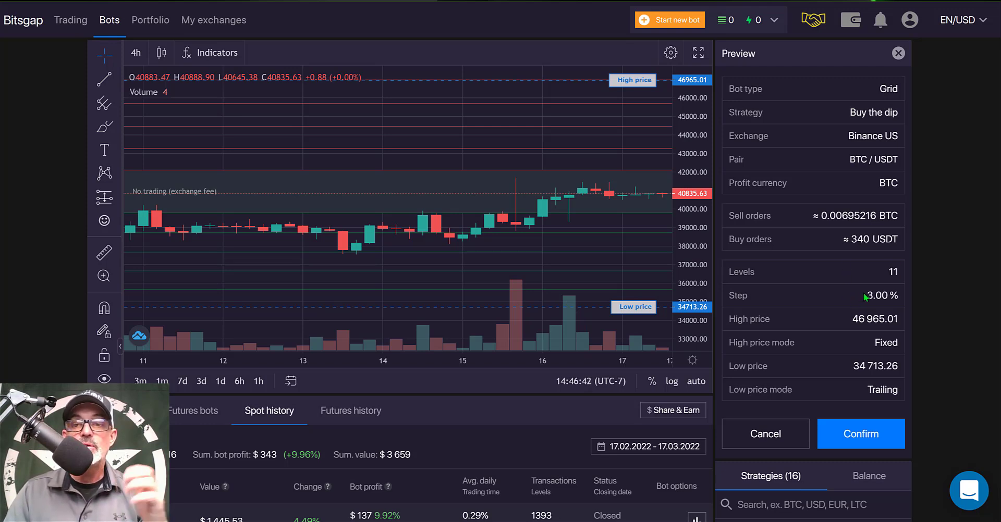
double_click(890, 292)
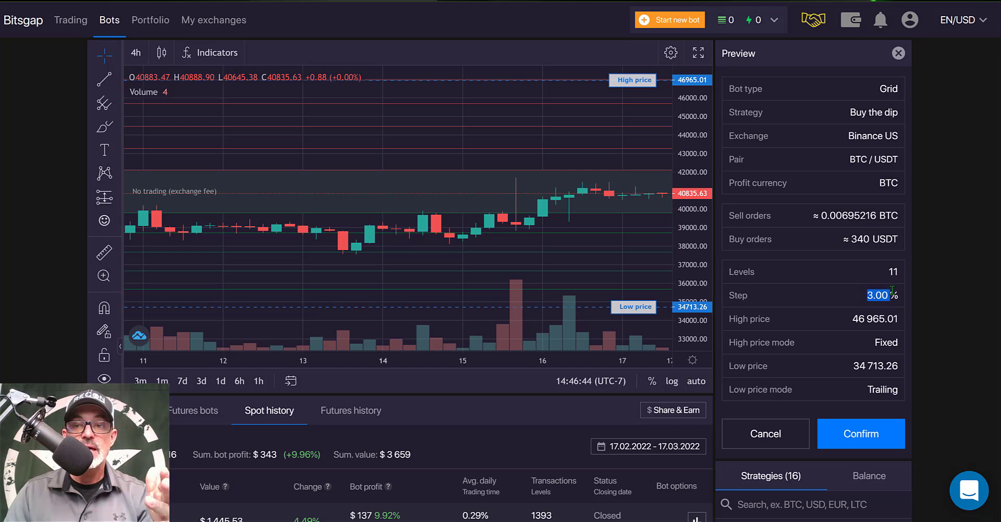
Check the high price, low price and low price mode in the bot preview
left_click(875, 319)
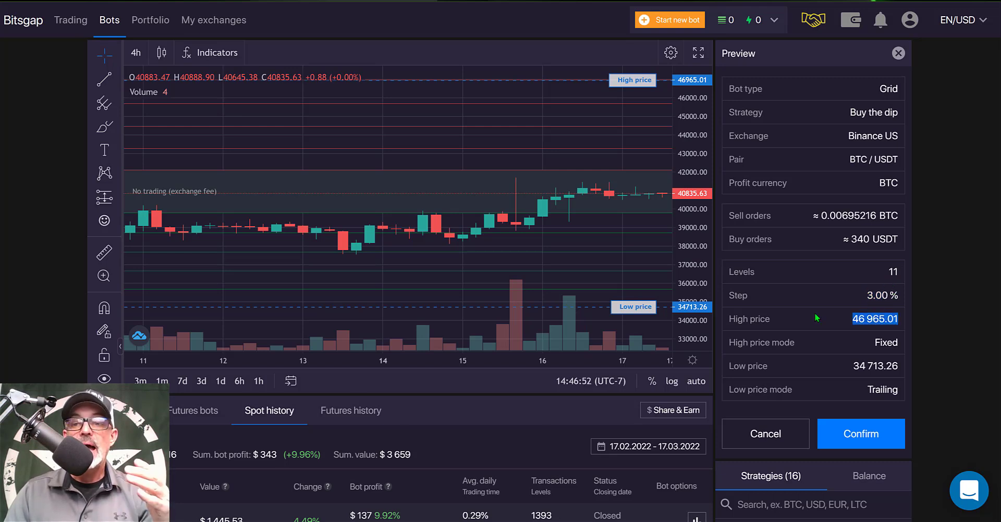
left_click_drag(854, 318, 896, 320)
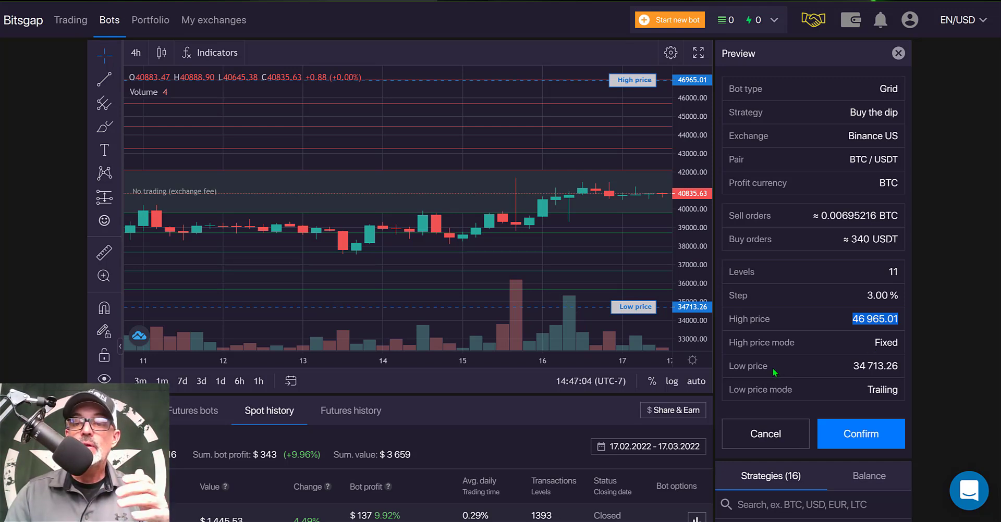
left_click(824, 365)
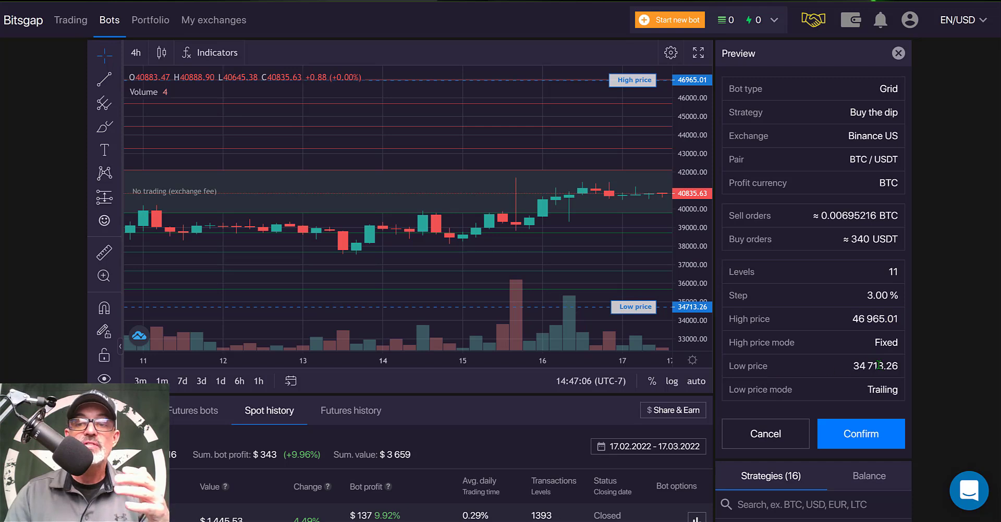
left_click_drag(852, 366, 895, 365)
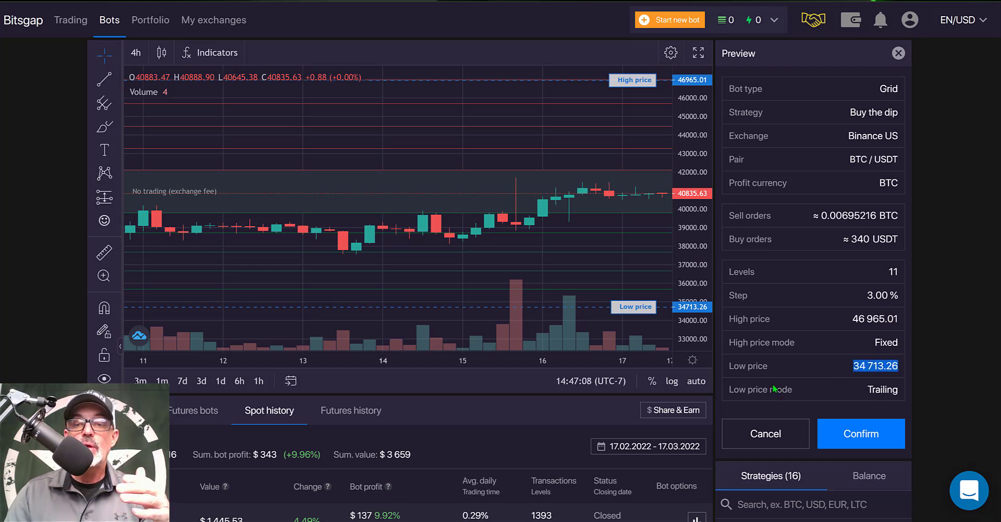
left_click_drag(867, 391, 893, 389)
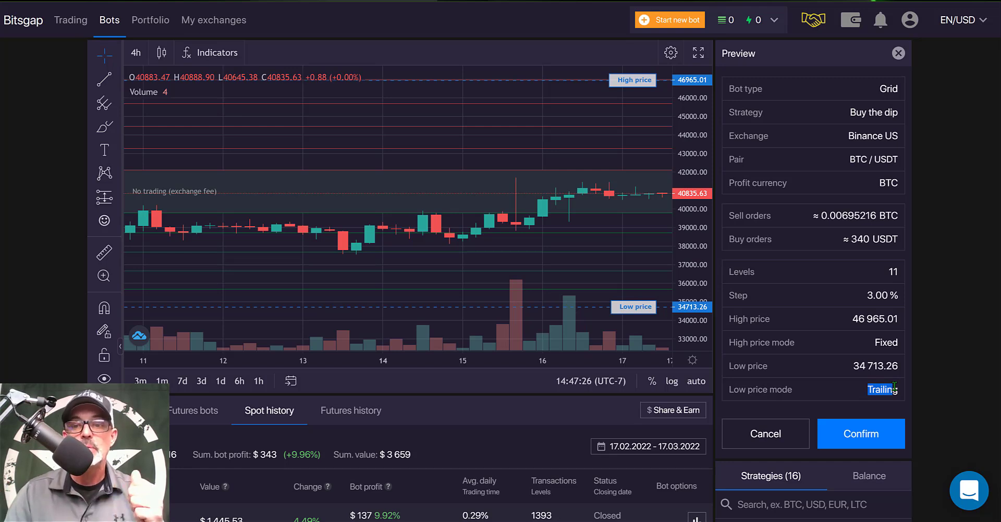
left_click(893, 387)
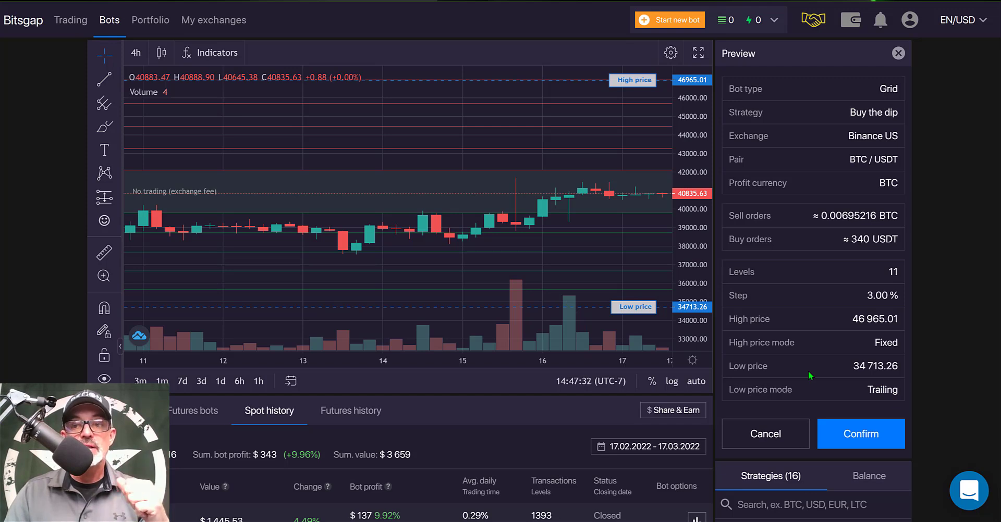
Confirm the bot launch, accept the market conversion of USDT to BTC, and dismiss the bot status
left_click(861, 434)
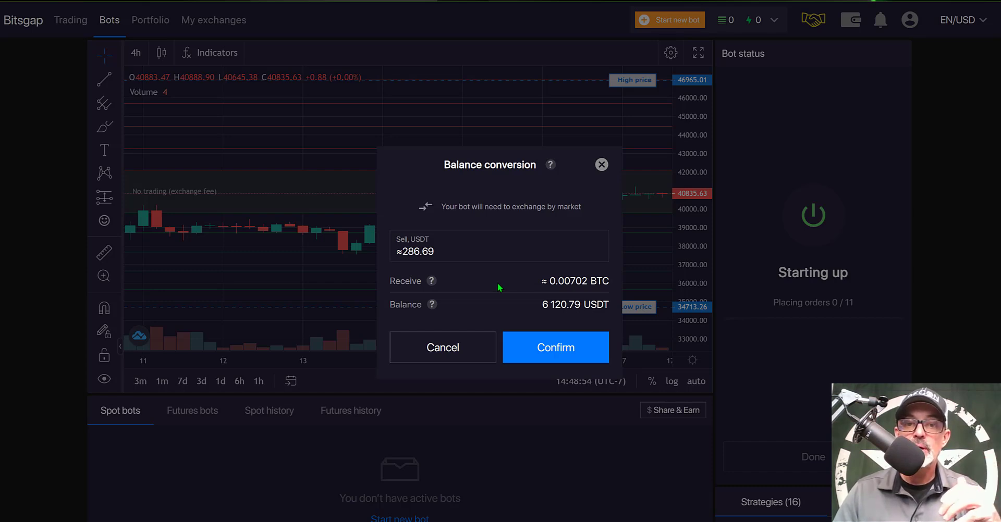
left_click(560, 349)
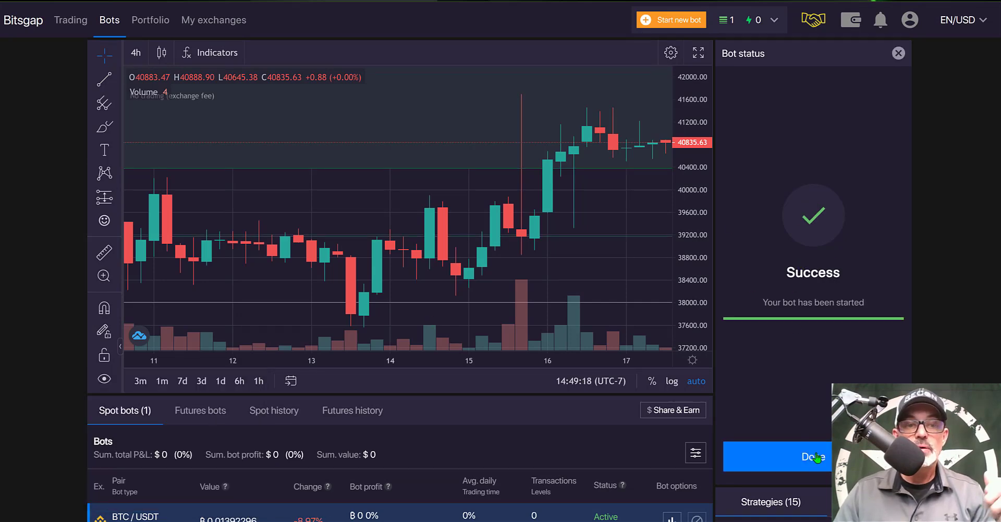
left_click(816, 457)
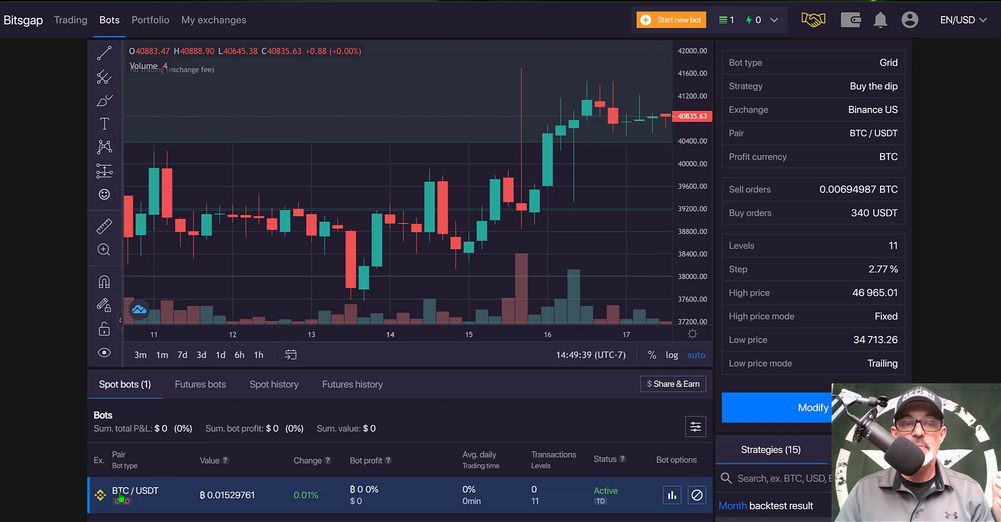